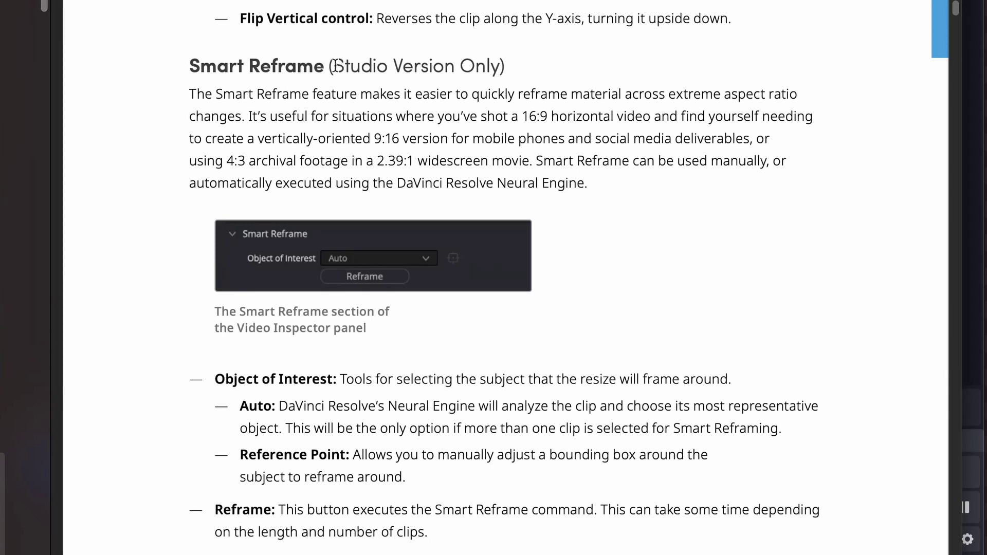
- Highlight the Studio Version Only note and the multi-clip reframing sentence, then preview the Surfer clip's first second
drag(334, 66, 519, 70)
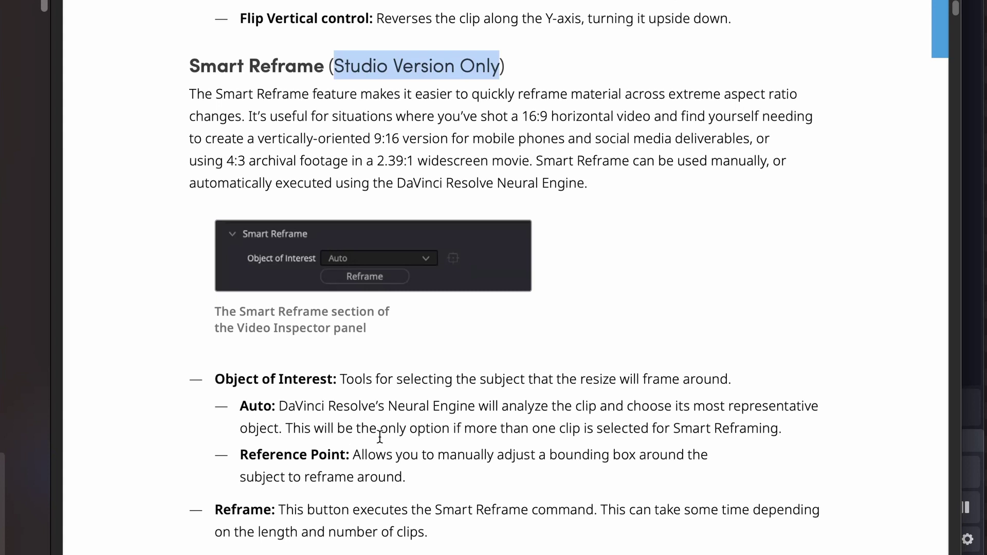
drag(290, 428, 779, 436)
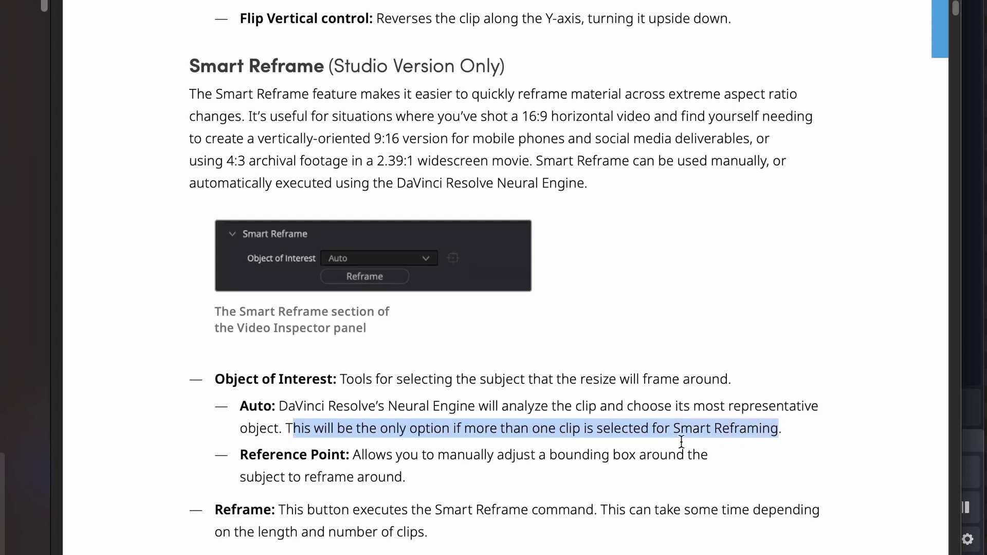
click(565, 454)
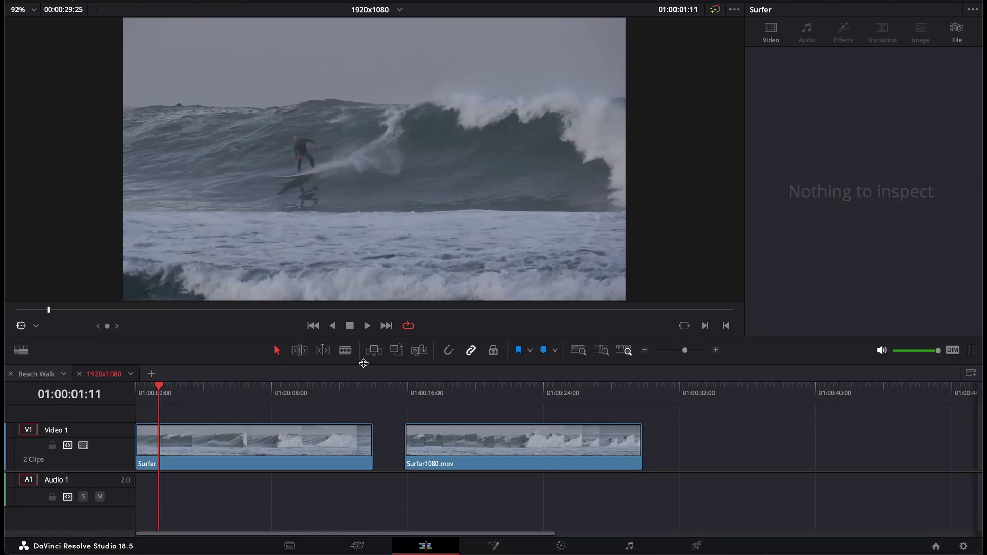
click(153, 387)
drag(153, 388, 264, 416)
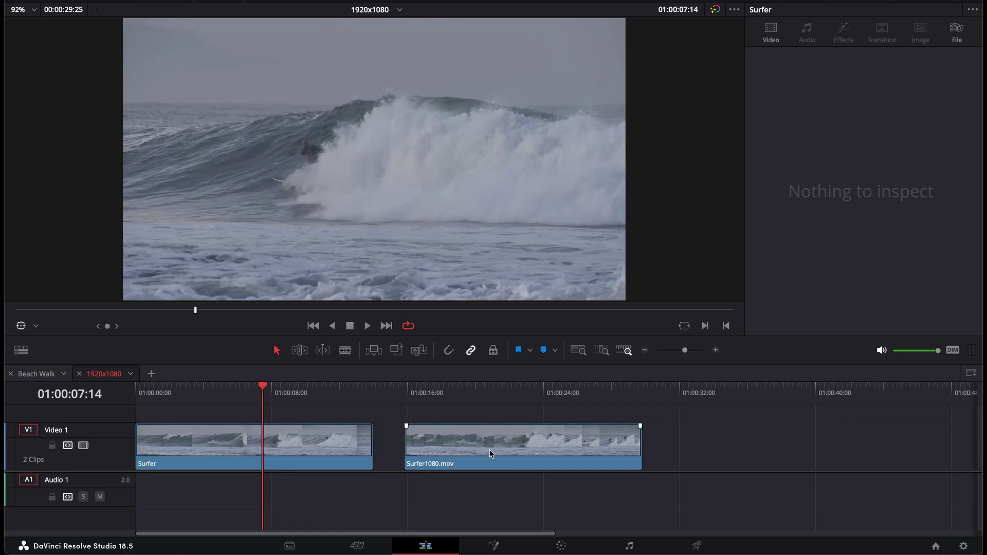
- Set the Deliver render resolution to vertical 1080 x 1920, then return to the Edit page
click(699, 548)
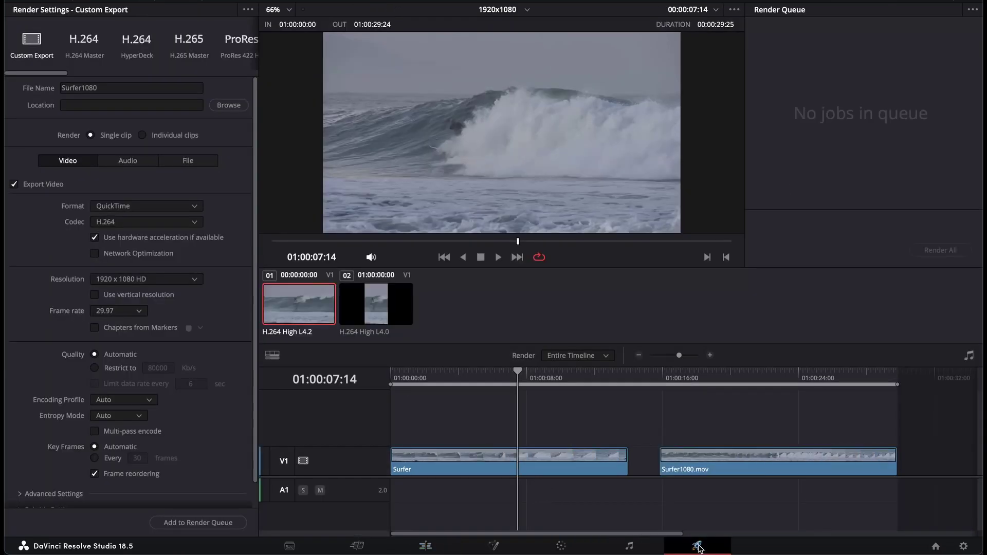
click(102, 228)
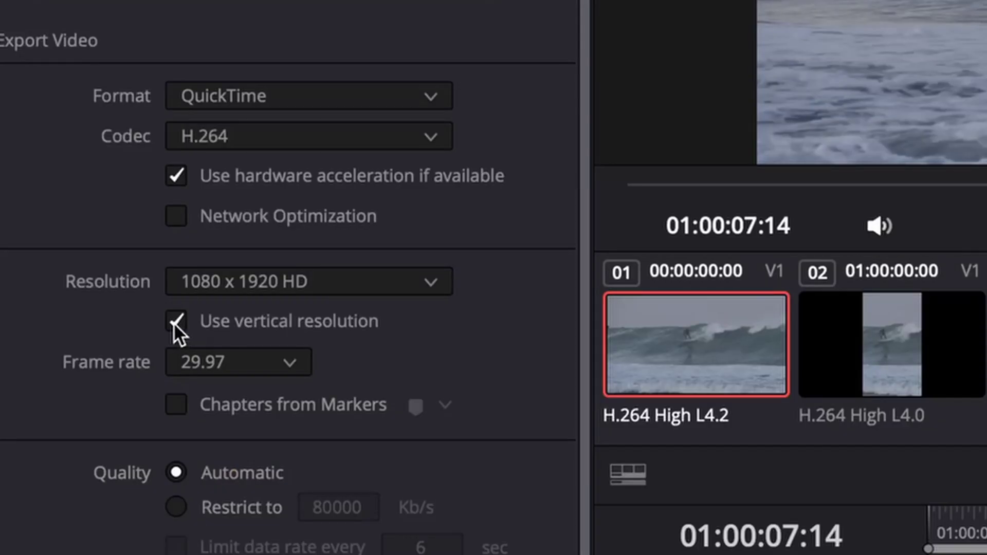
click(175, 321)
click(180, 322)
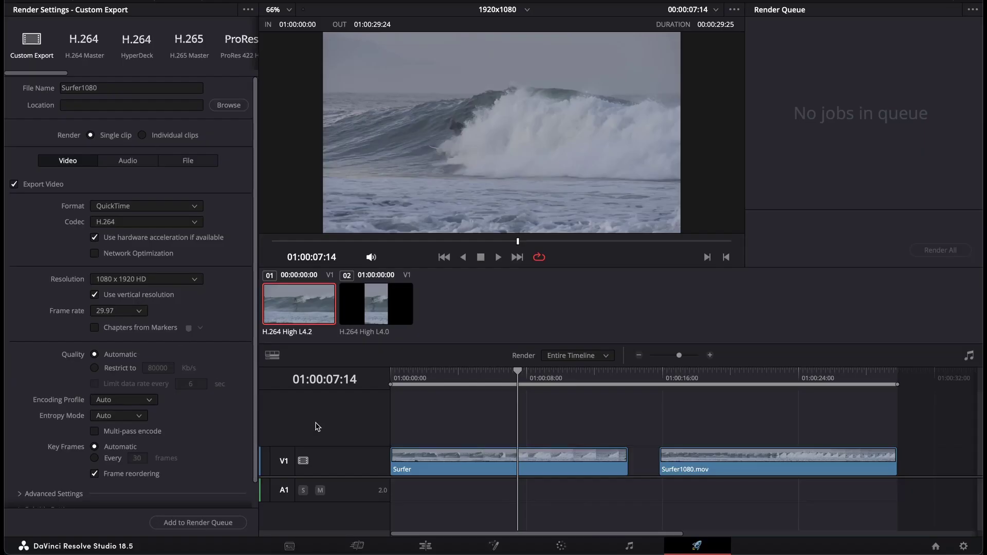
click(426, 546)
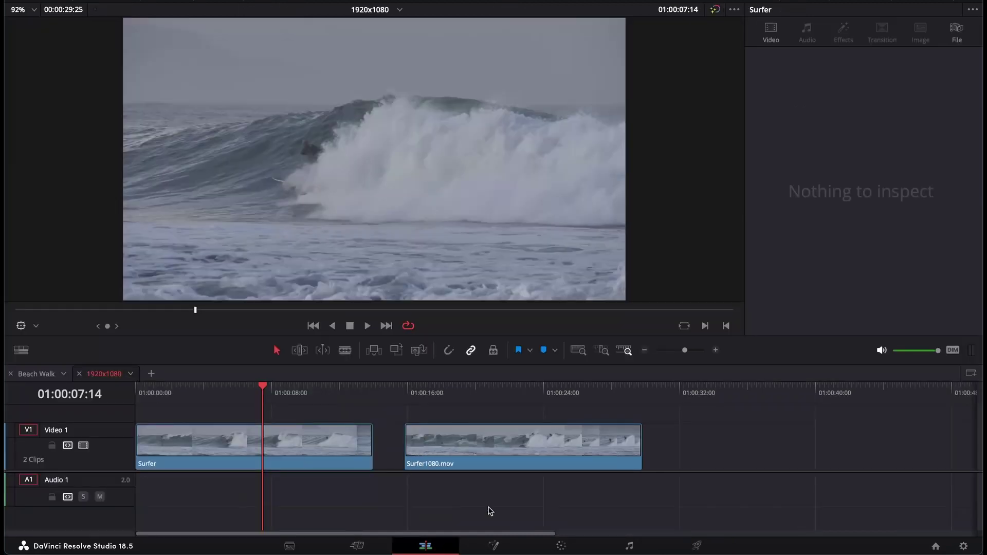
click(407, 392)
key(space)
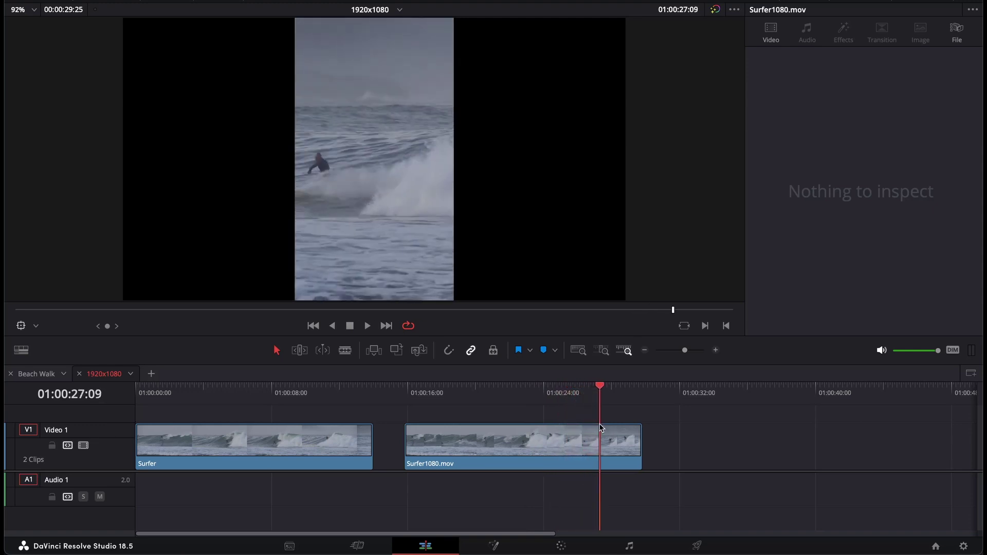
key(space)
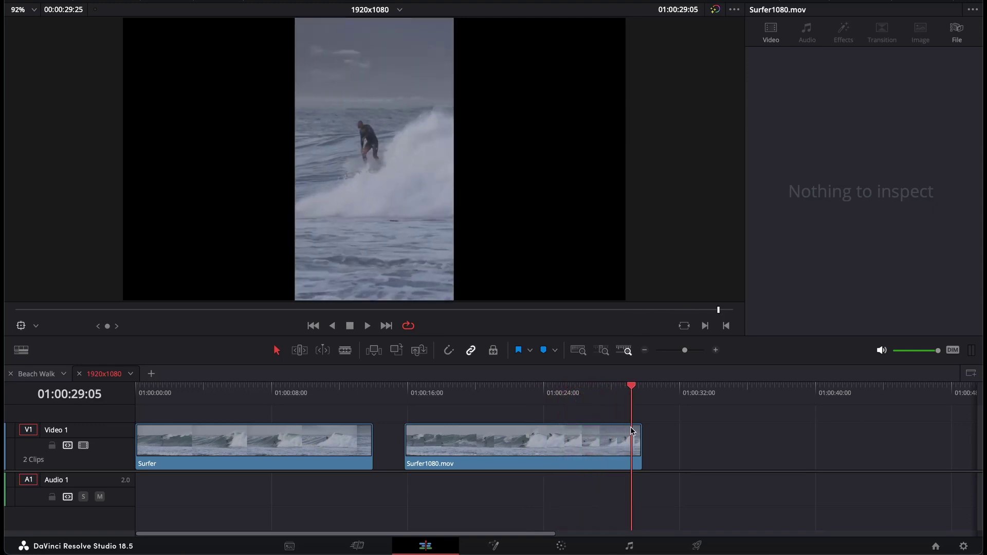
click(297, 392)
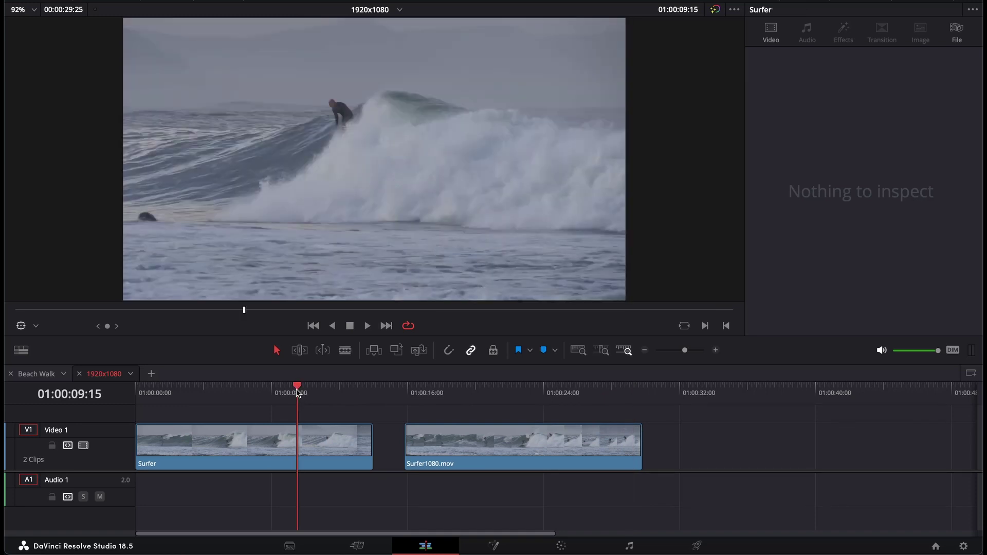
drag(292, 389, 238, 400)
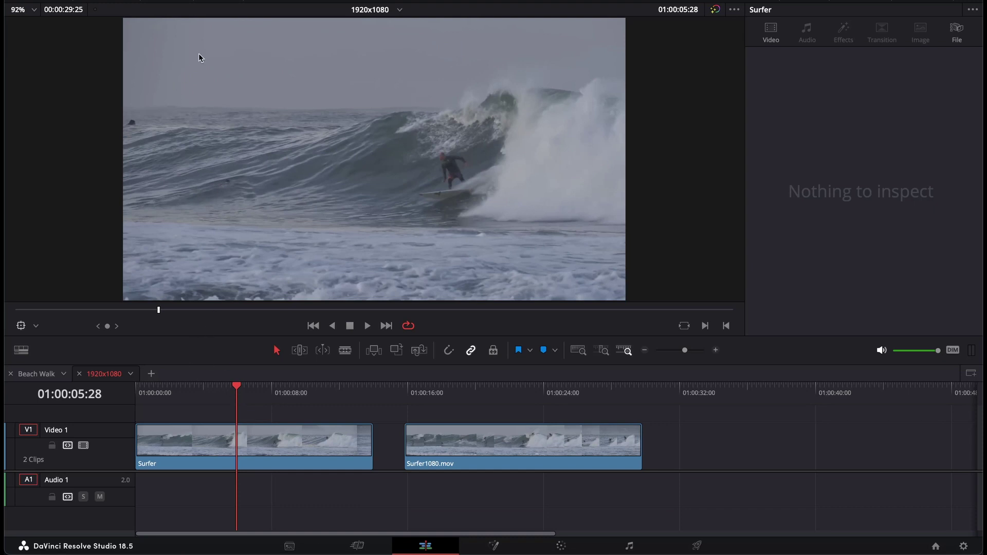
- Change the 1920x1080 timeline to vertical 1080 x 1920, scaling mismatched clips full frame with crop
click(148, 9)
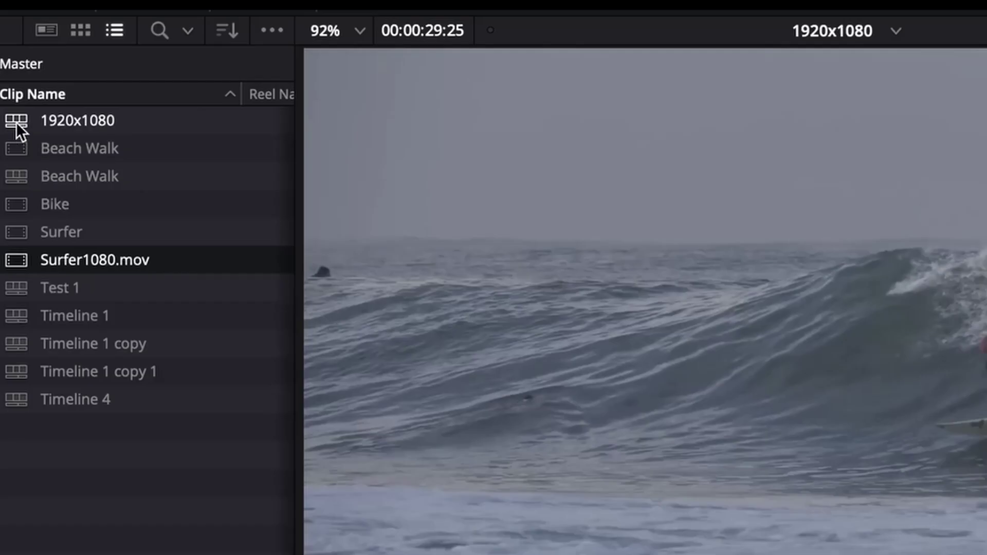
click(103, 52)
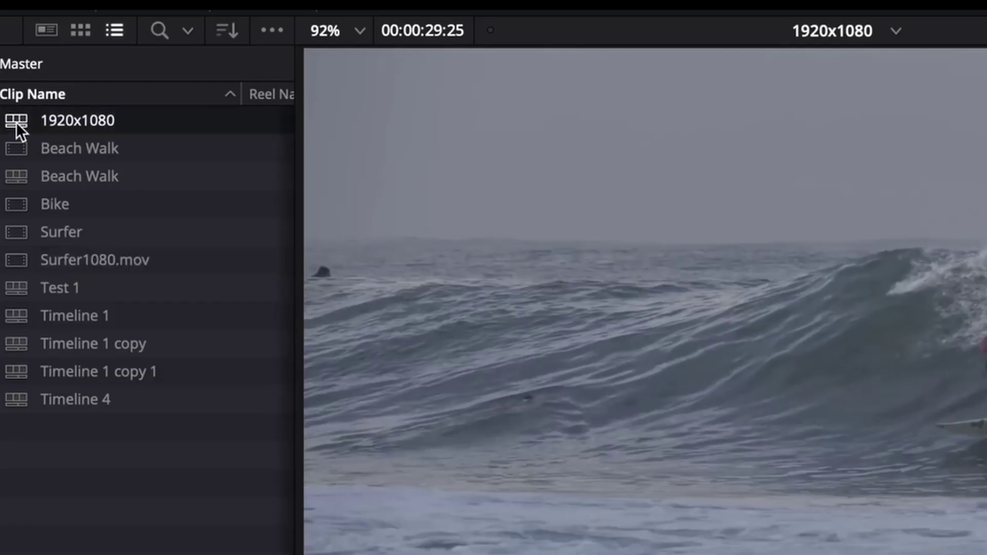
right_click(16, 122)
mouse_move(72, 143)
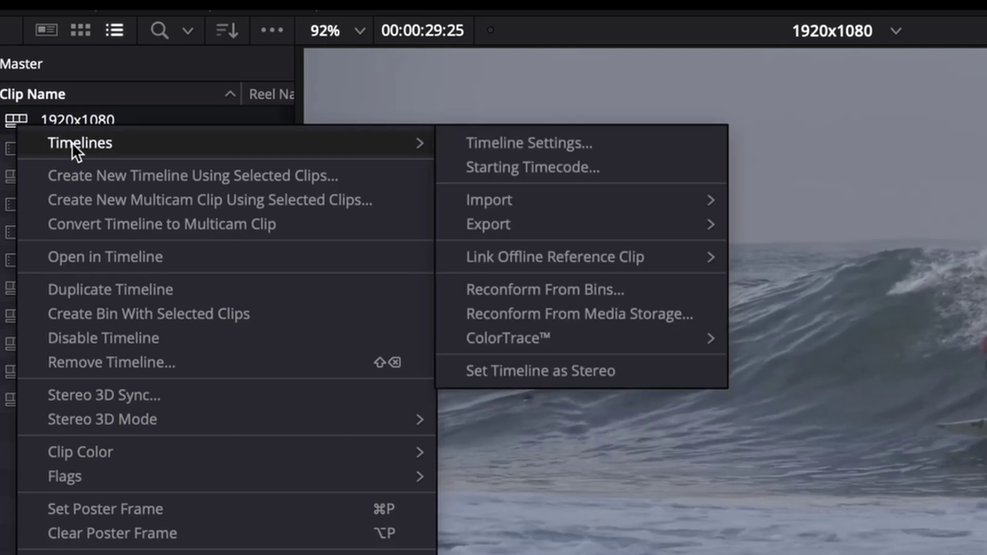
click(492, 147)
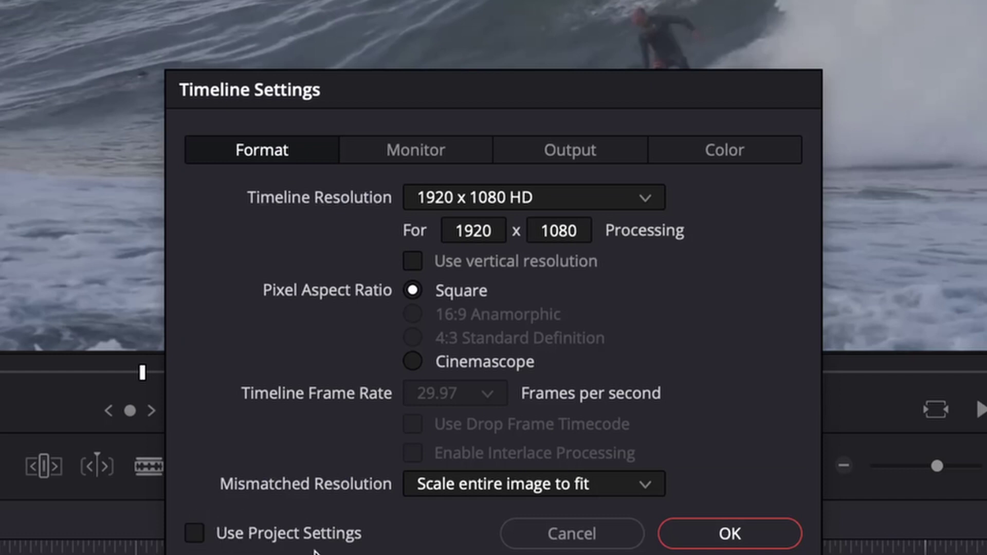
click(414, 261)
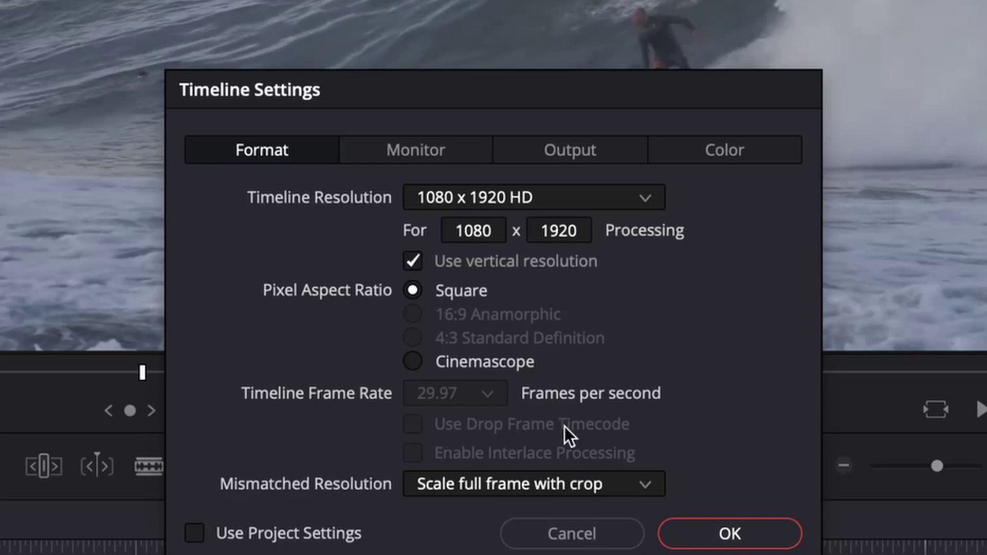
click(554, 486)
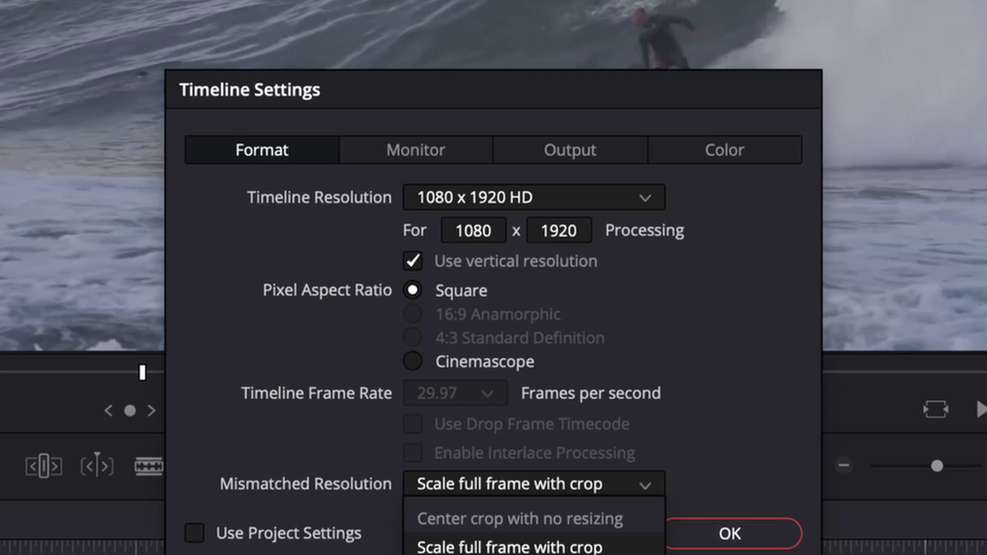
click(719, 546)
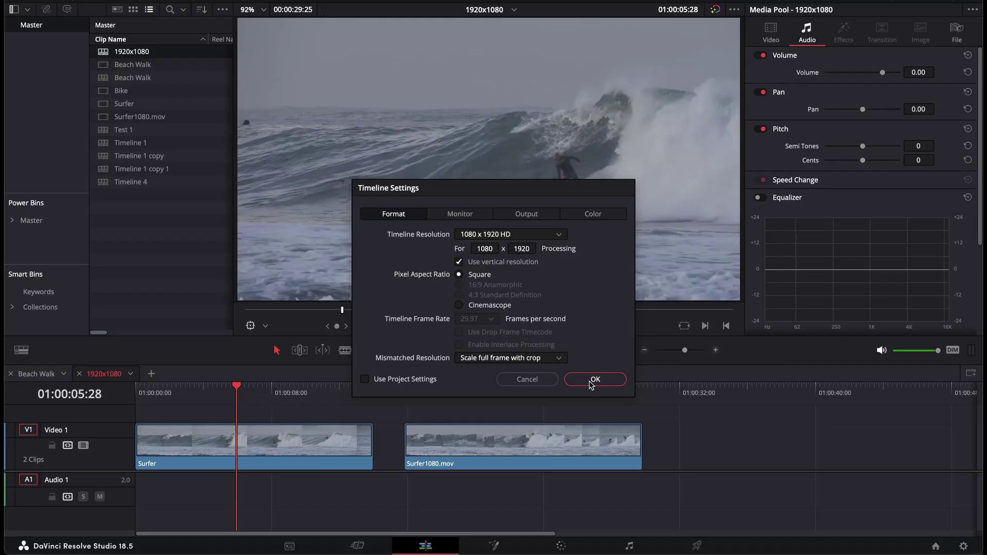
click(720, 537)
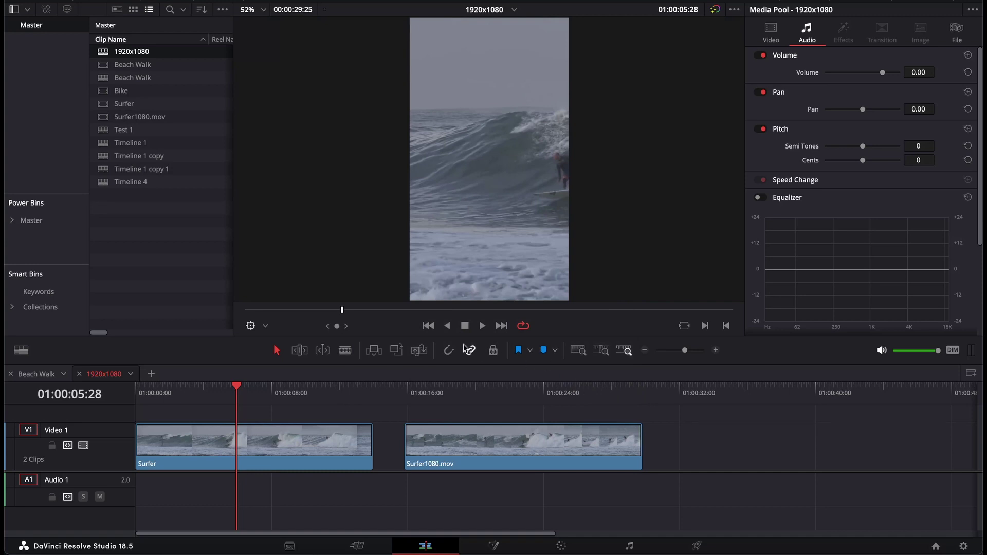
- Run Smart Reframe with Object of Interest on Auto for the Surfer clip, keyframing Position X
click(769, 36)
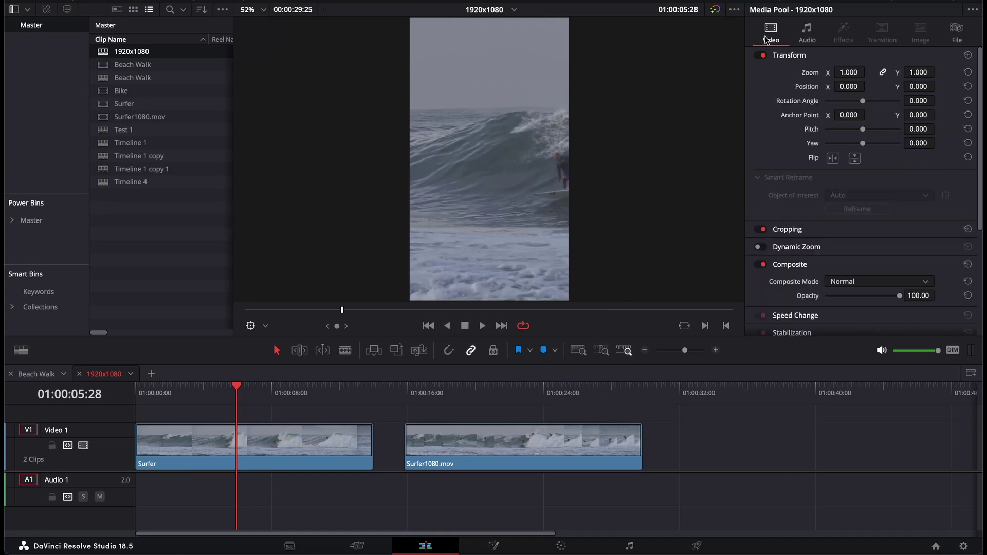
drag(342, 311, 353, 335)
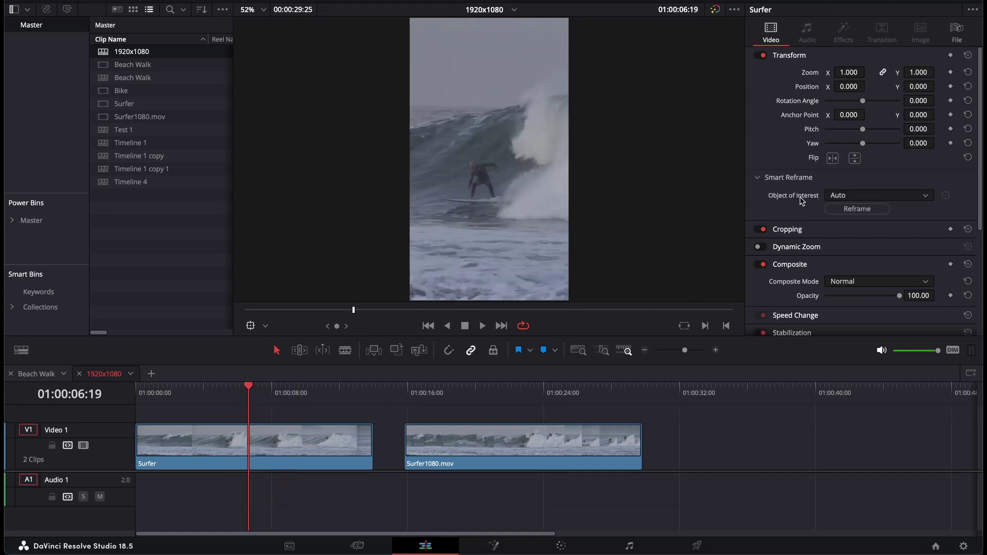
click(845, 199)
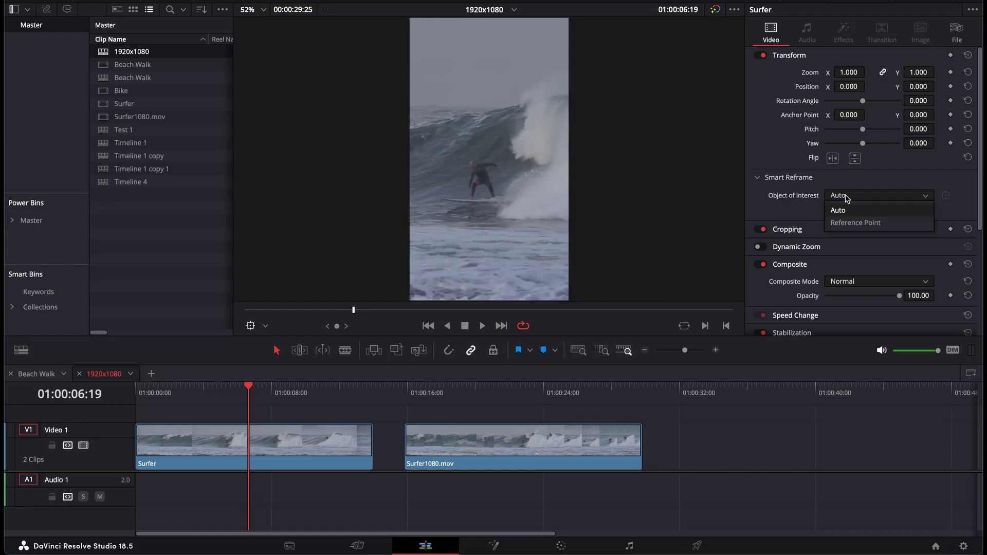
click(845, 198)
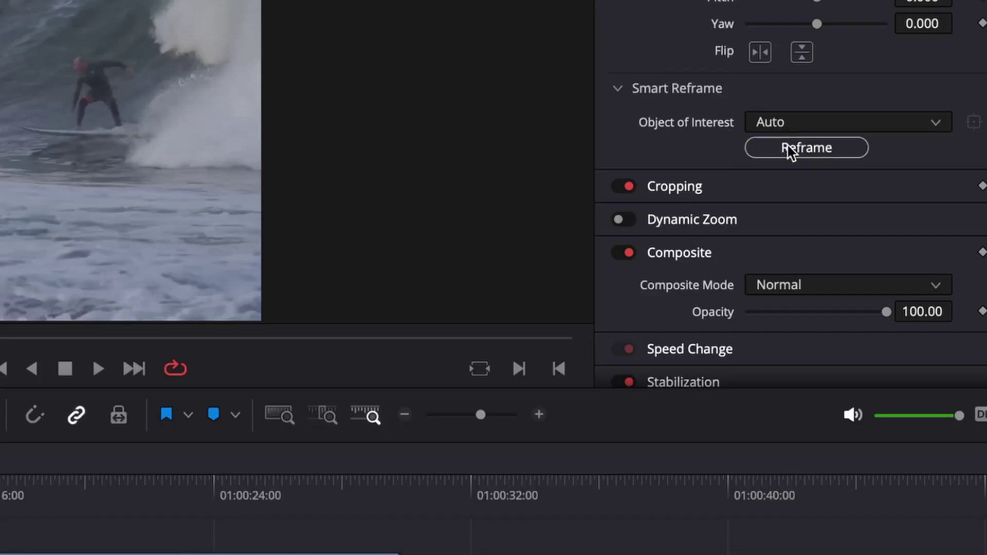
click(849, 210)
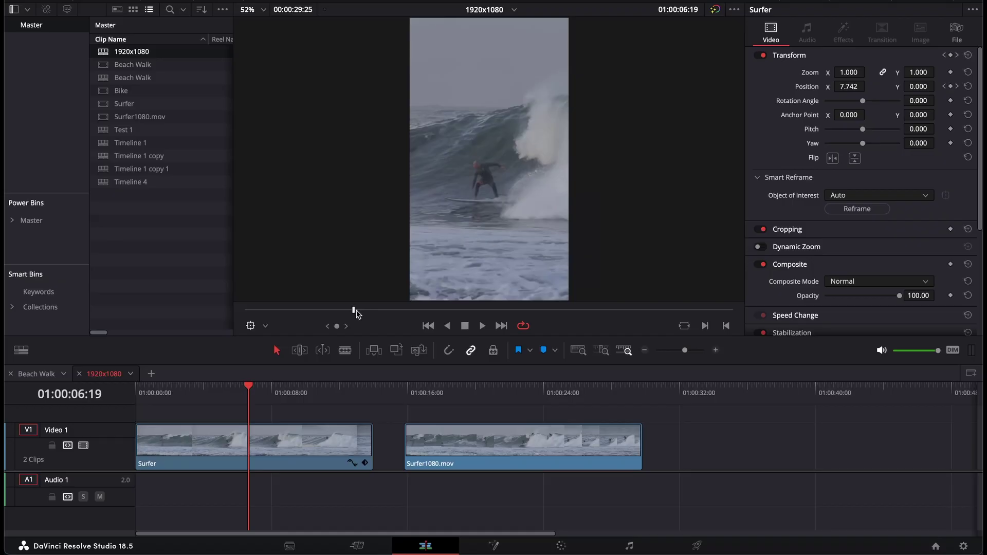
drag(354, 314, 282, 318)
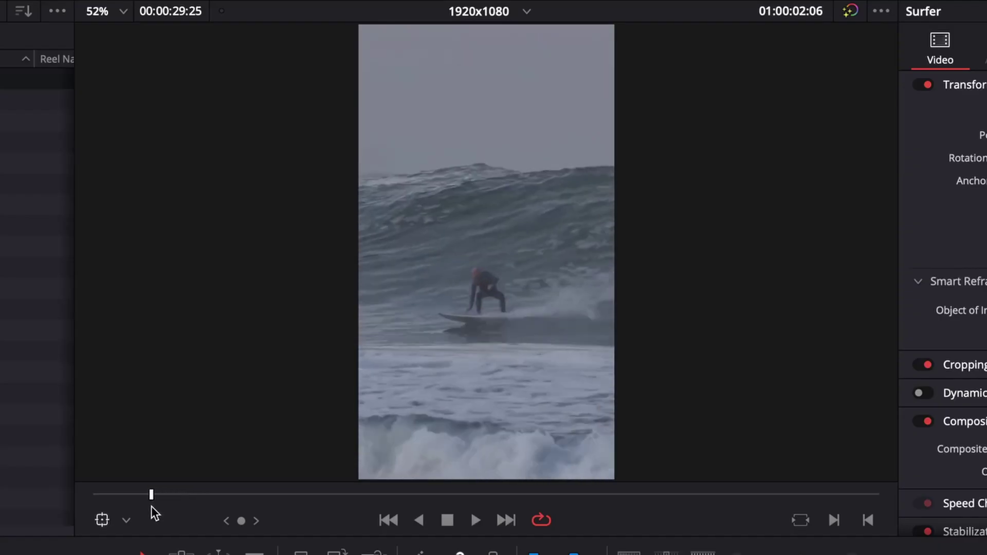
drag(151, 506, 122, 505)
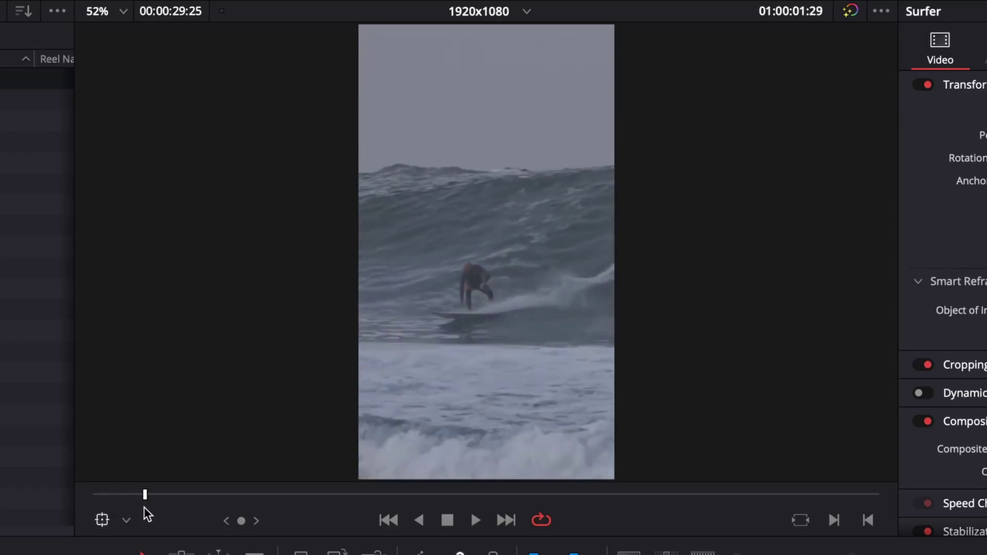
drag(144, 507, 430, 527)
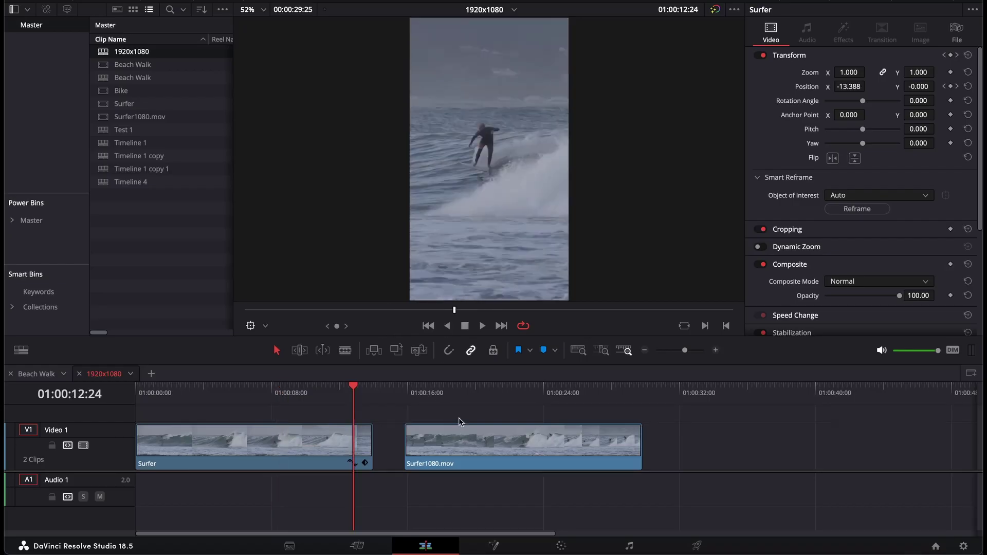
click(457, 394)
- Delete Surfer1080.mov from V1 and drop the Bike clip into the gap, previewing it vertically
click(498, 446)
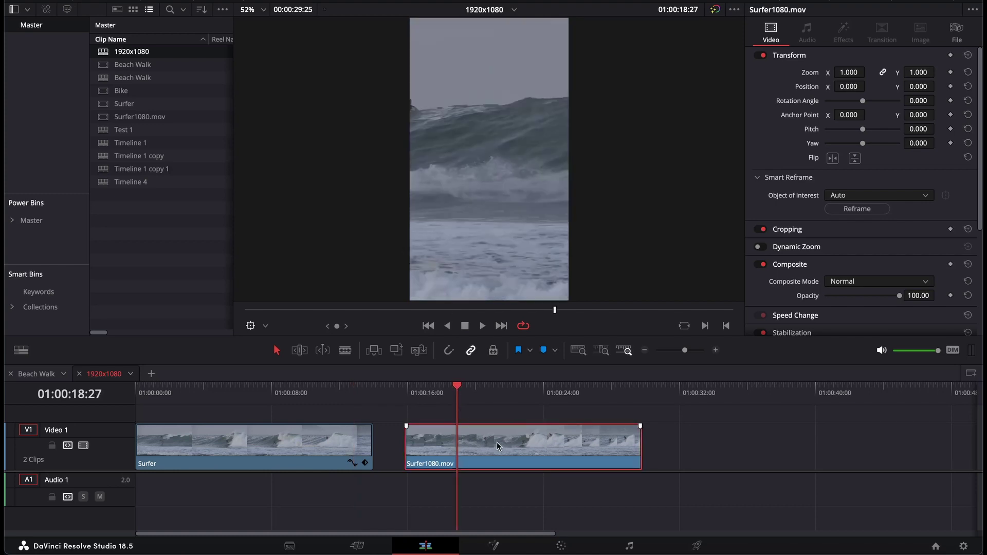
key(Delete)
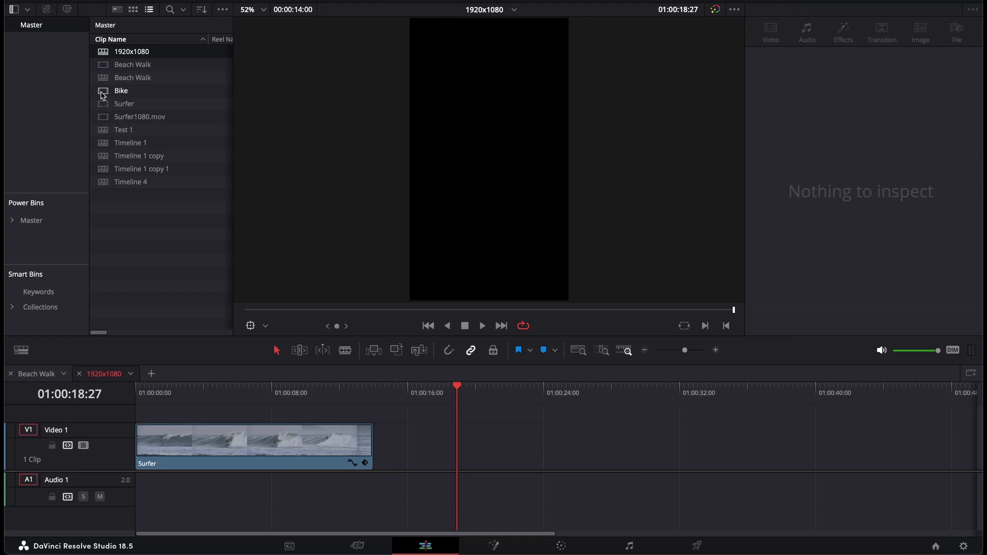
drag(106, 91, 404, 441)
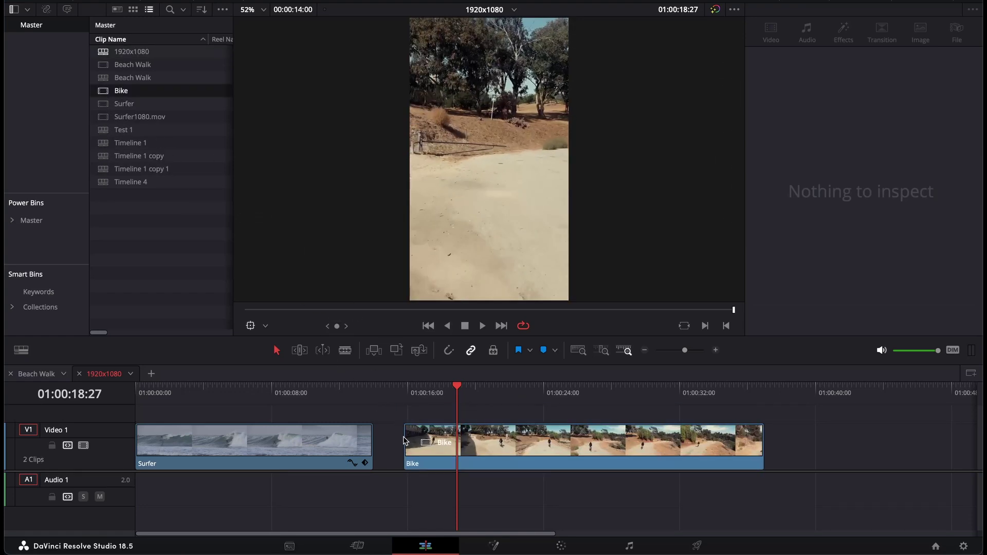
drag(457, 394, 600, 446)
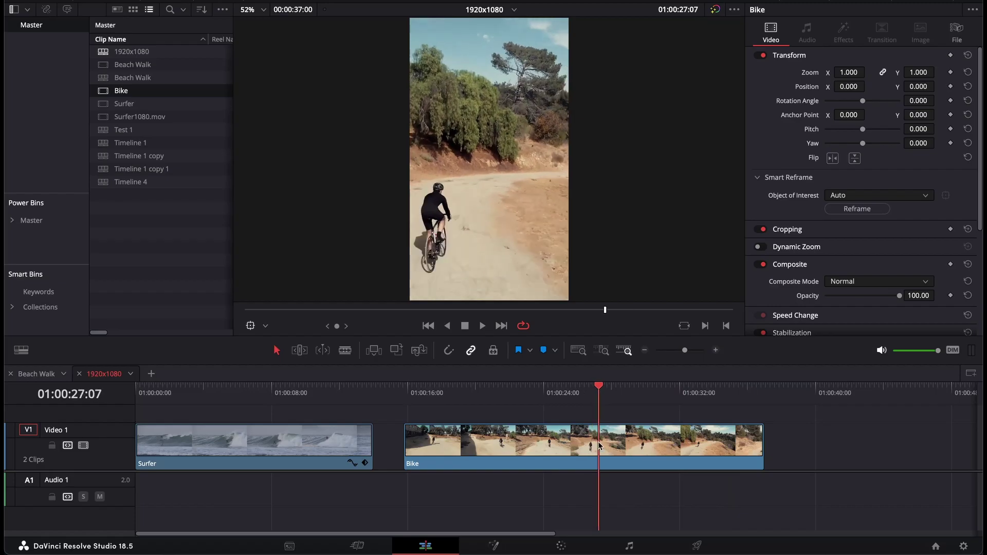
click(886, 196)
- Reframe the Bike clip with Reference Point, placing the reference box over the cyclist
click(886, 196)
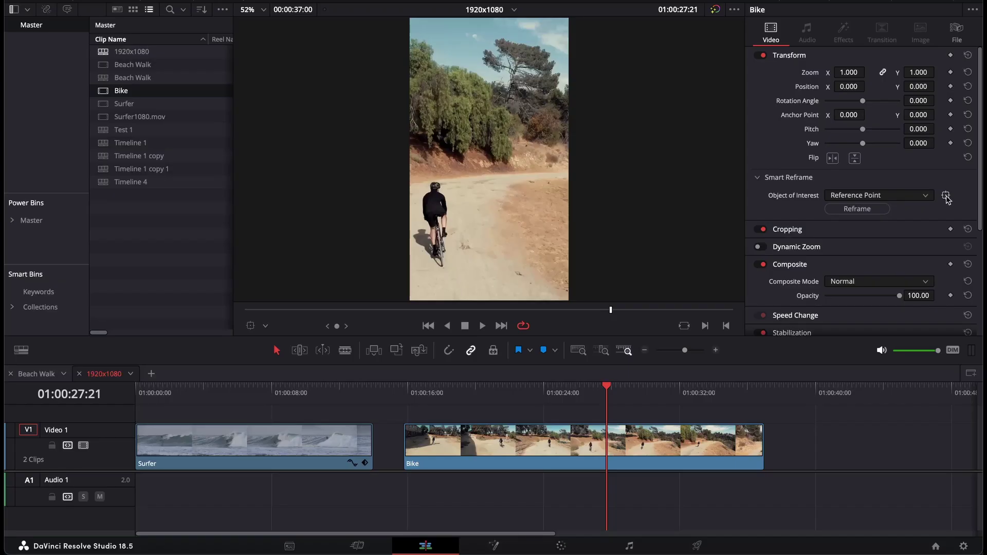
click(946, 196)
drag(489, 159, 450, 218)
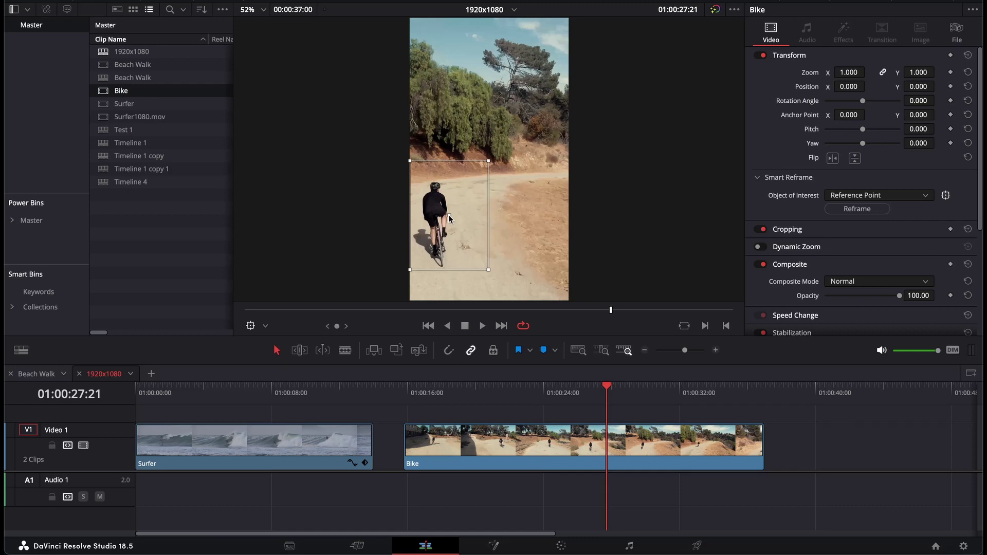
click(857, 209)
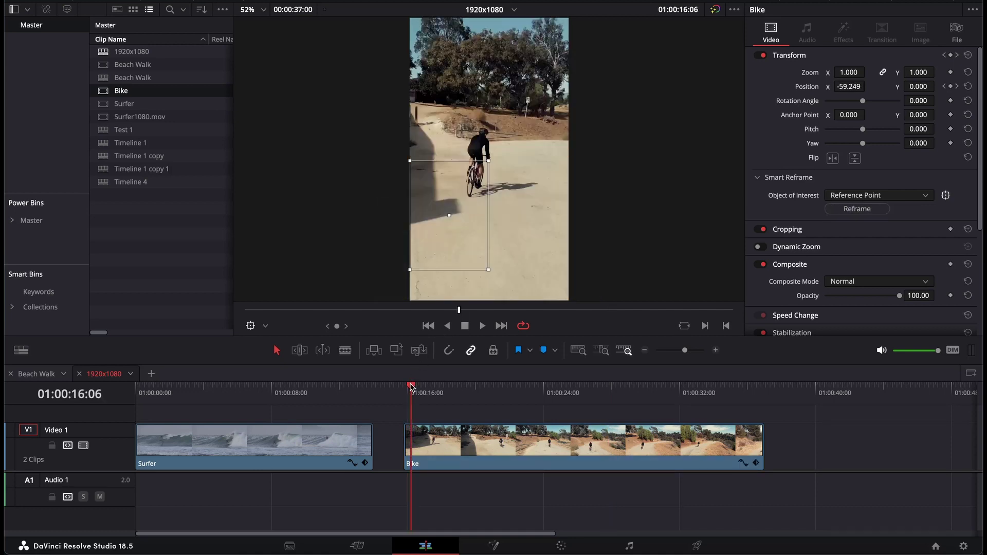
drag(411, 386, 406, 387)
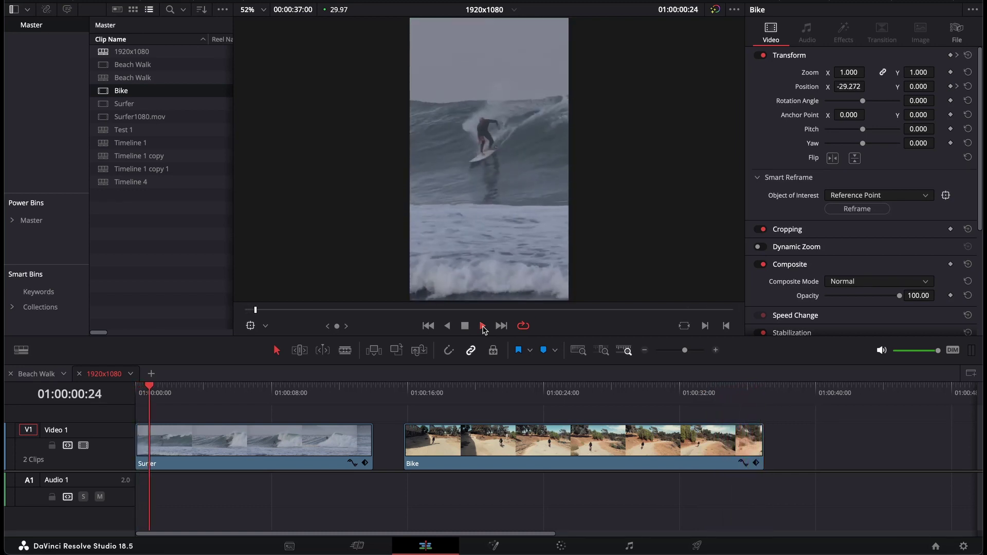
click(465, 328)
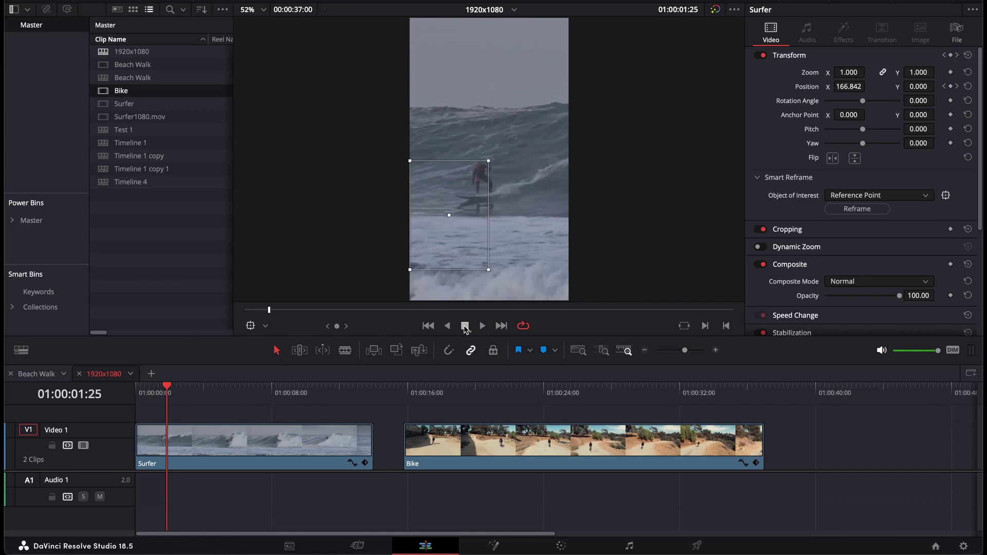